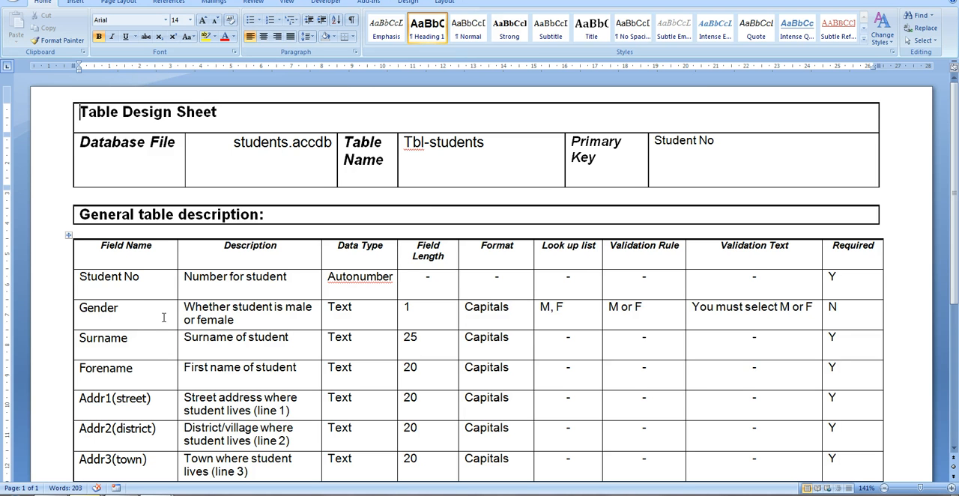
# - Look through the field definitions on the table design sheet and start Microsoft Access 2007
pyautogui.scroll(-5, 161, 317)
pyautogui.scroll(3, 159, 318)
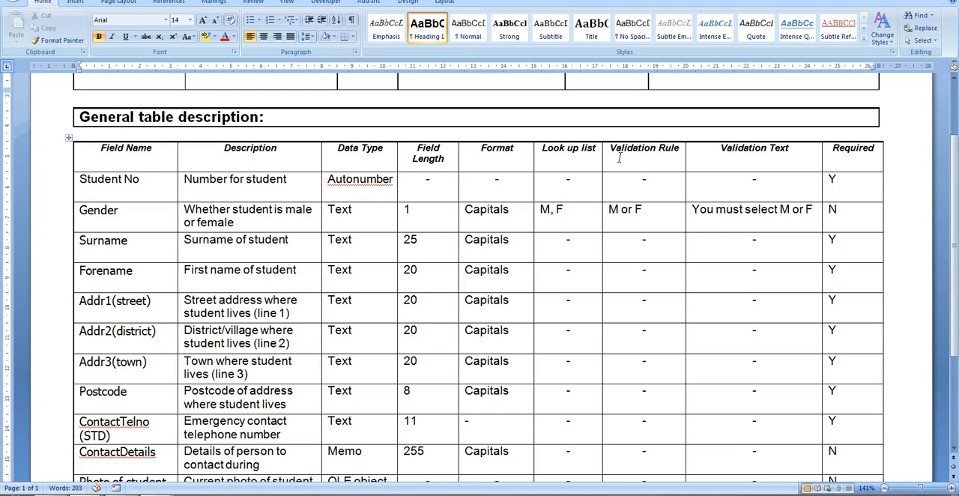
pyautogui.scroll(3, 275, 253)
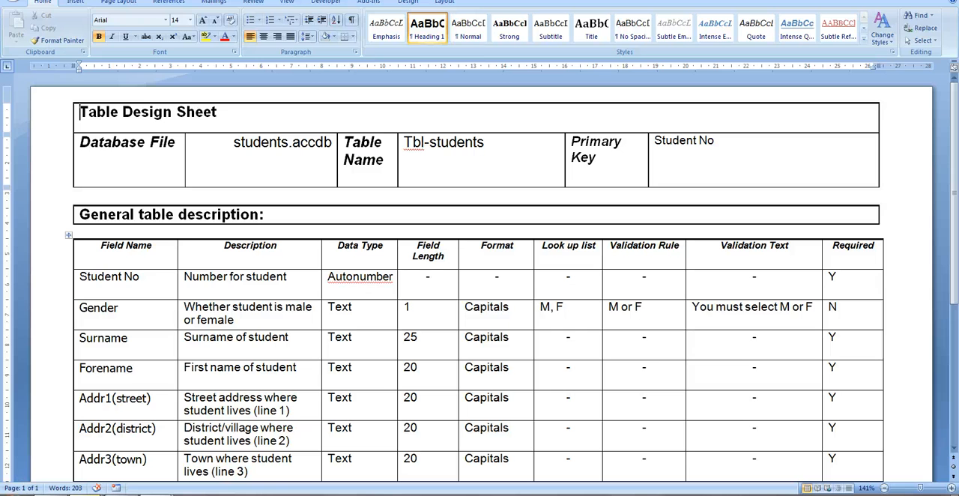
pyautogui.click(15, 487)
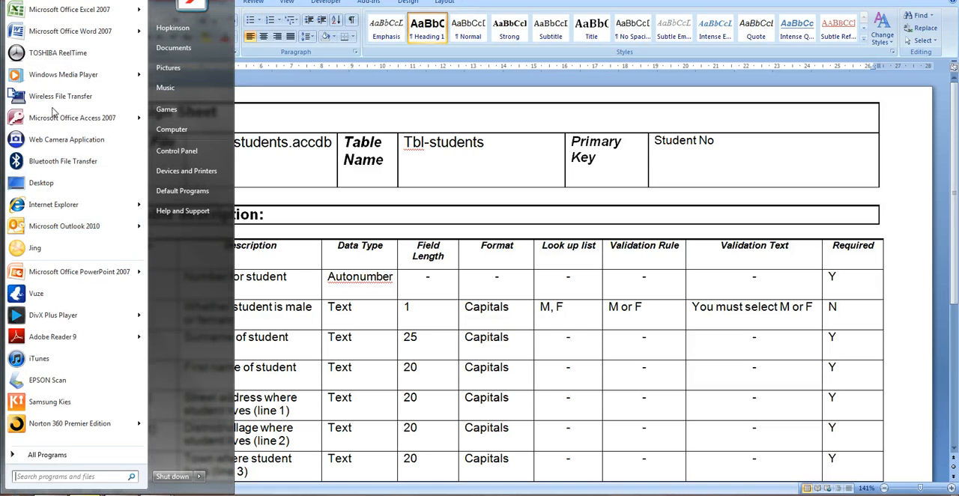
pyautogui.click(68, 118)
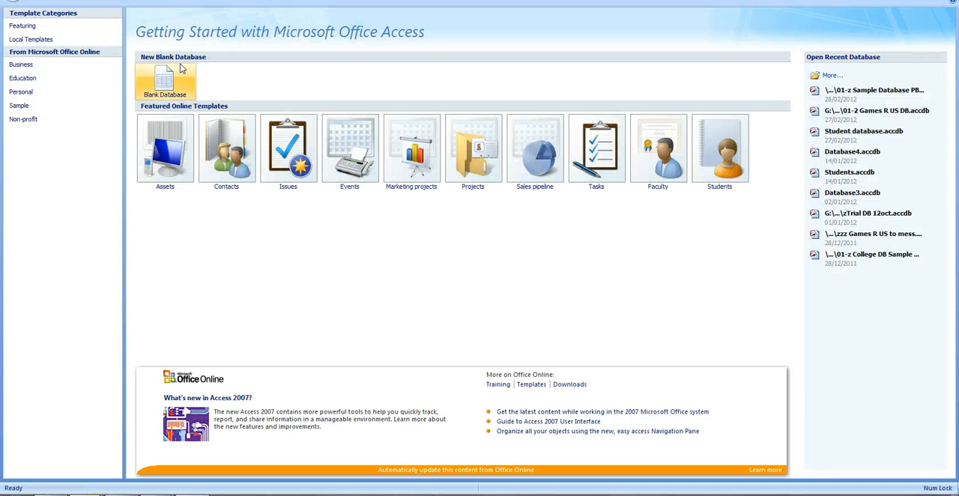
# - Create a blank database with the file name students in the default Documents folder
pyautogui.click(171, 76)
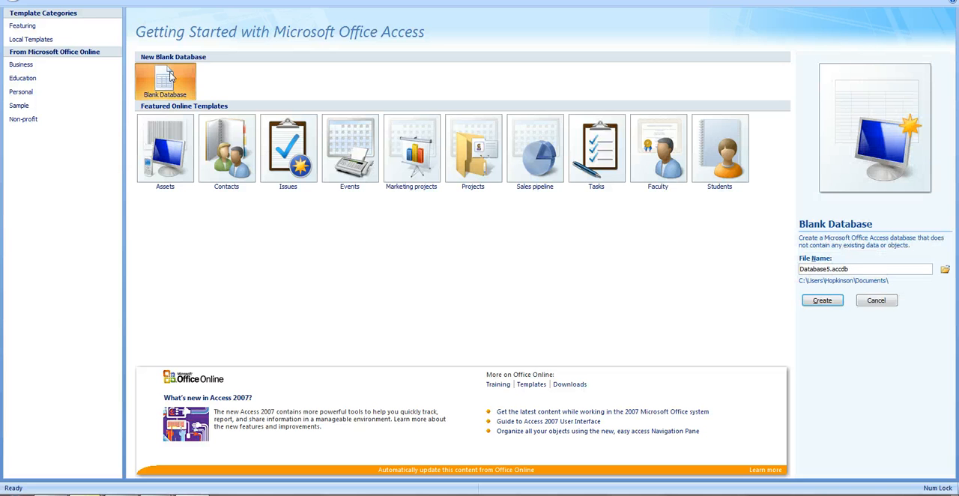
pyautogui.click(946, 272)
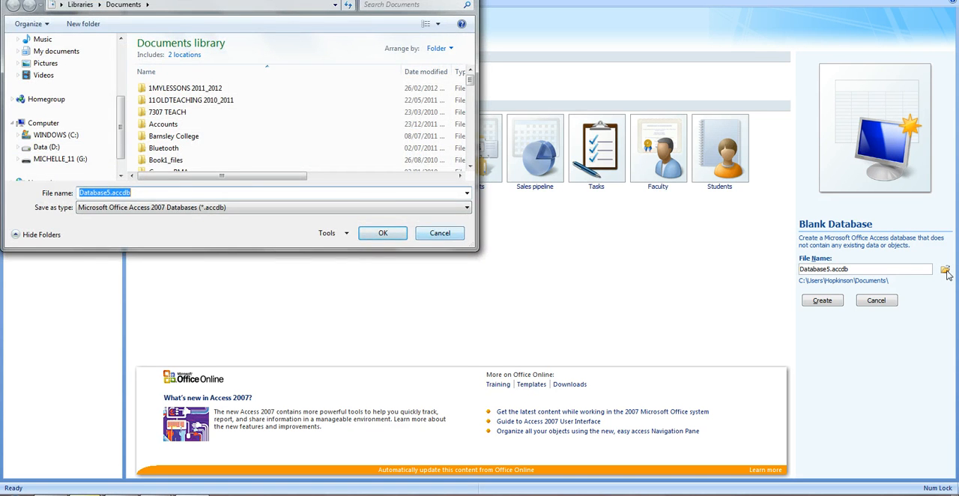
pyautogui.press('Escape')
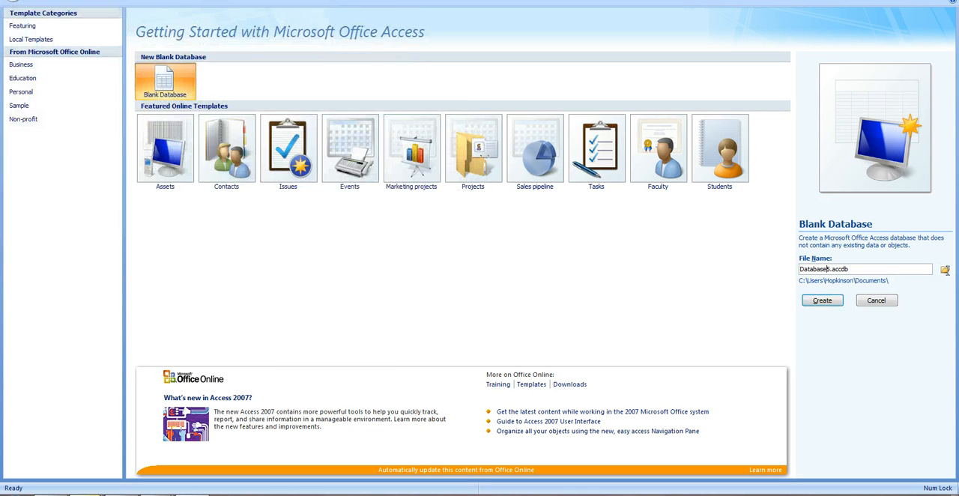
pyautogui.doubleClick(827, 269)
pyautogui.moveTo(157, 495)
pyautogui.write('students')
pyautogui.click(830, 300)
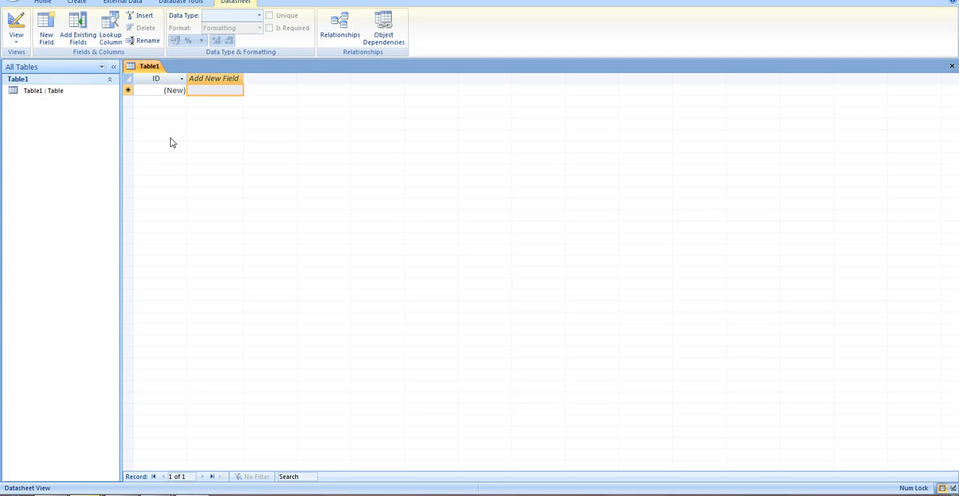
# - Switch the new table to Design View, saving it as tbl-students
pyautogui.click(16, 36)
pyautogui.press('Return')
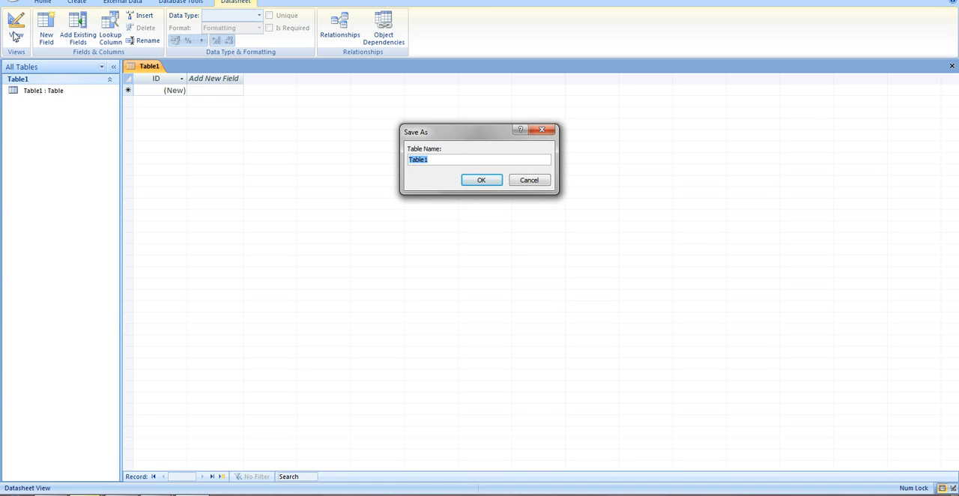
pyautogui.write('tbl-students')
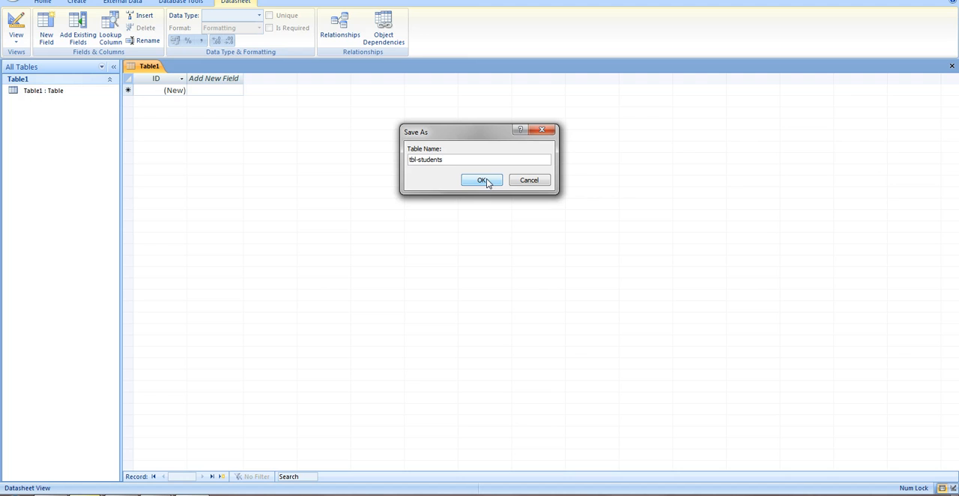
pyautogui.click(484, 180)
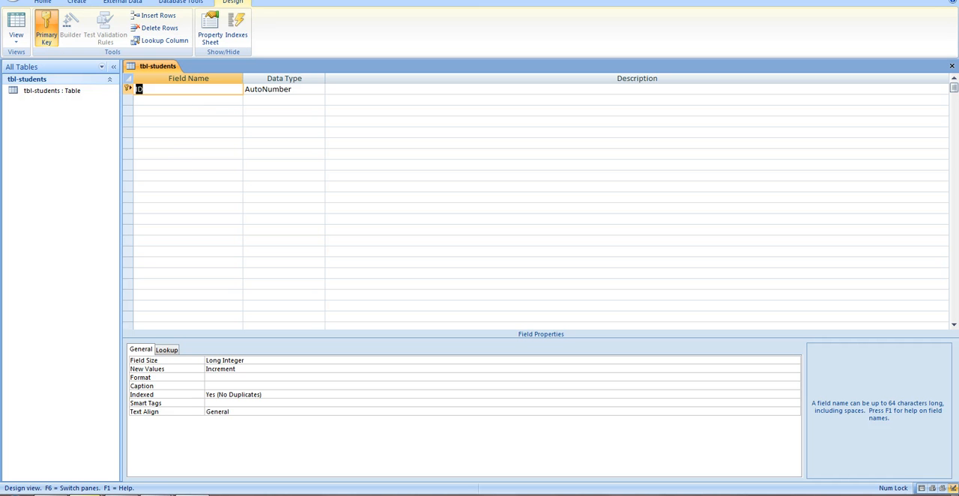
# - Rename the ID field to student no and add the fields Gender and Surname below it
pyautogui.click(191, 450)
pyautogui.write('student no')
pyautogui.press('Down')
pyautogui.write('Gender')
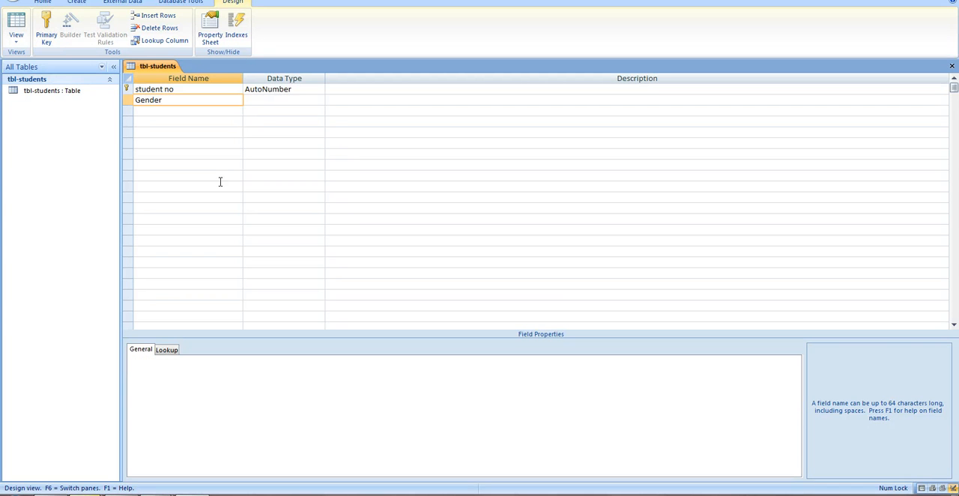
pyautogui.press('Down')
pyautogui.write('Surname')
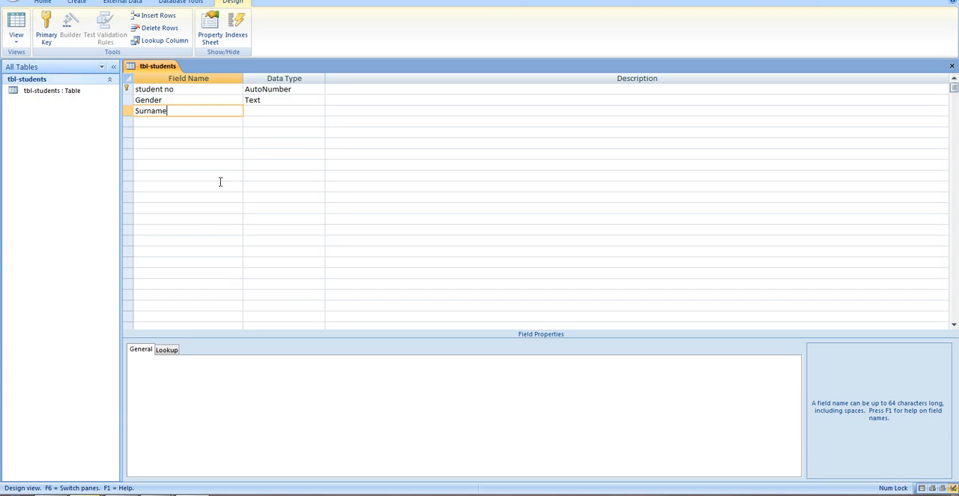
# - Check the data types of student no and Gender against the table design sheet in Word
pyautogui.click(302, 92)
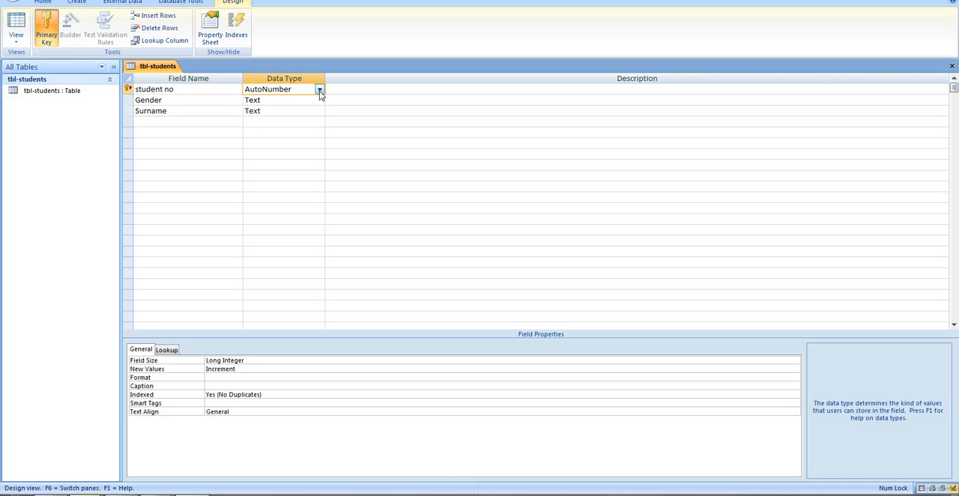
pyautogui.click(321, 102)
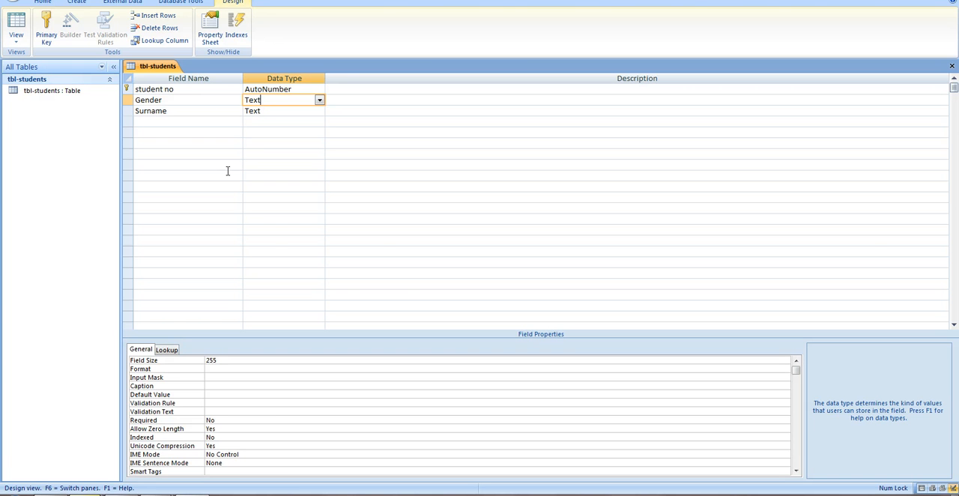
pyautogui.moveTo(157, 495)
pyautogui.click(222, 451)
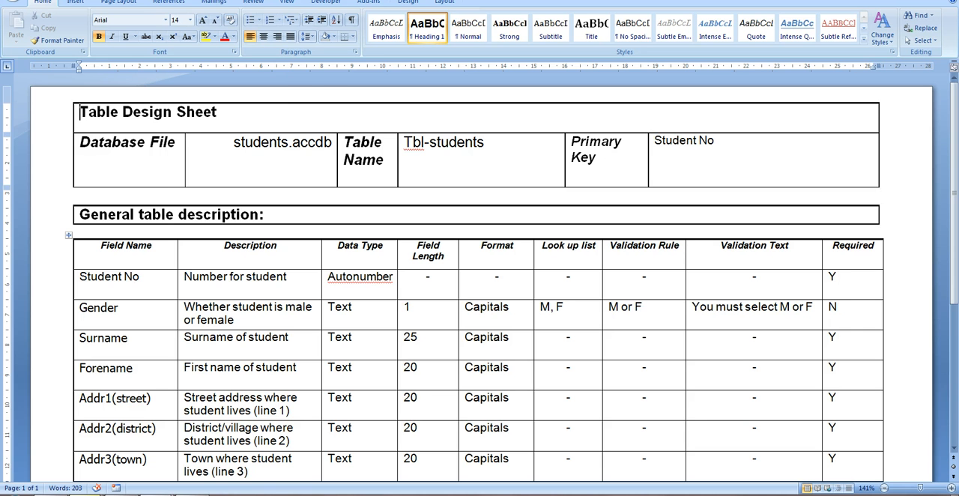
pyautogui.click(195, 495)
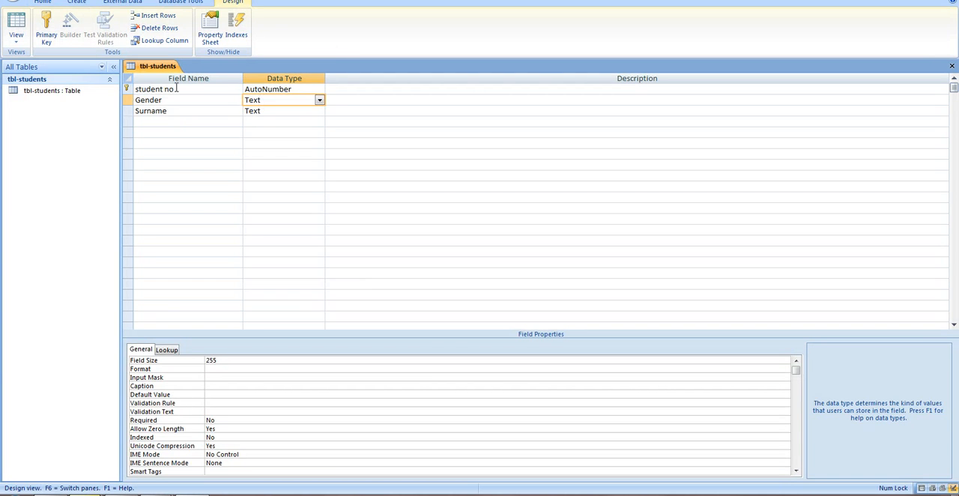
# - Remove the primary key from the student no field and set it again
pyautogui.click(148, 89)
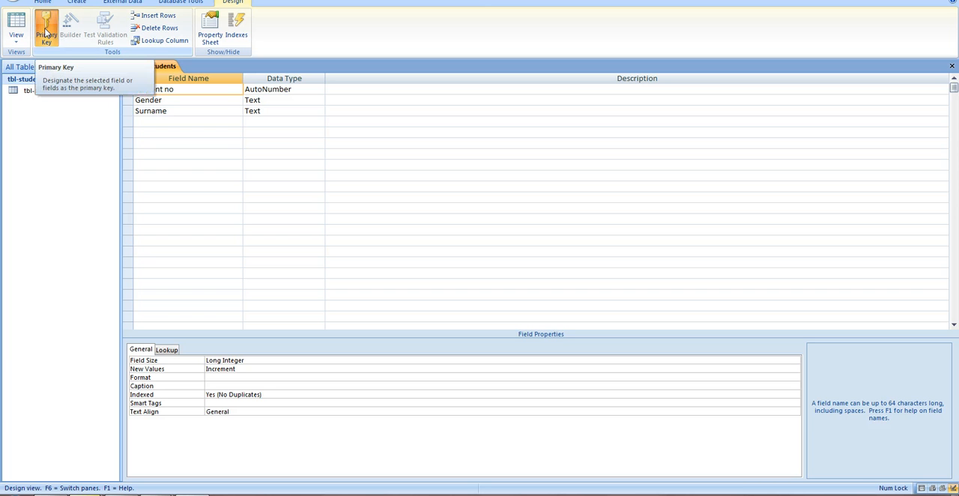
pyautogui.click(45, 33)
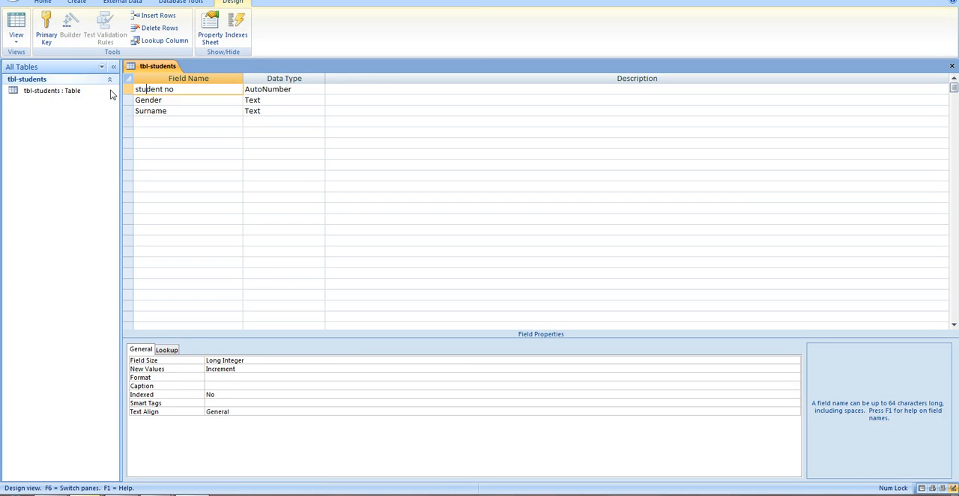
pyautogui.click(50, 26)
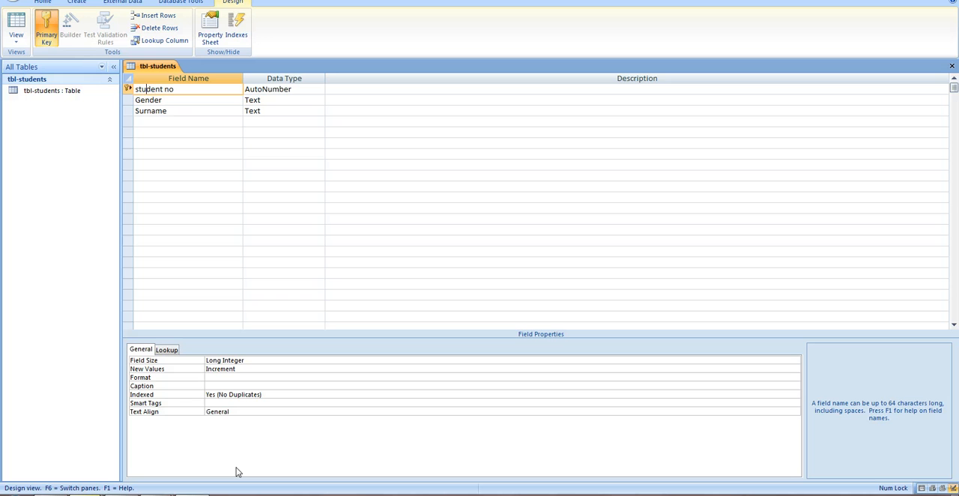
# - Set the Gender field's size to 1
pyautogui.click(165, 100)
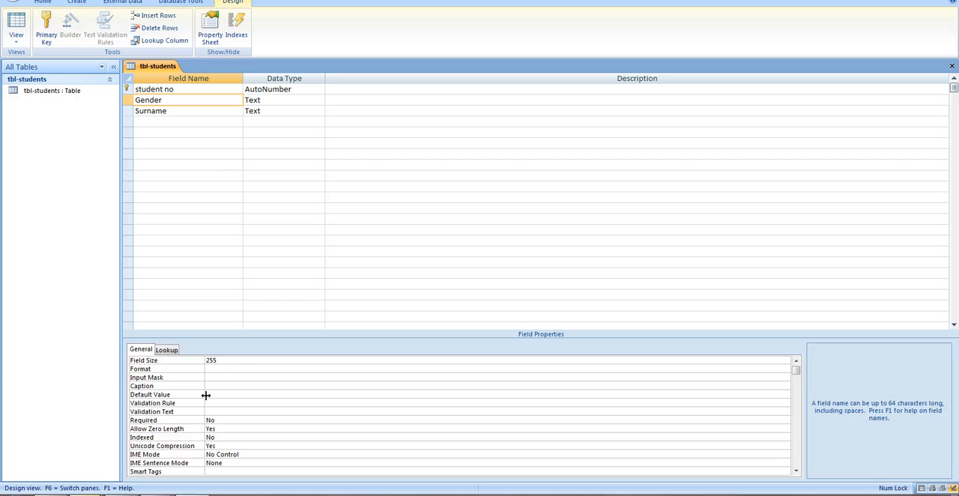
pyautogui.click(228, 358)
pyautogui.press('BackSpace')
pyautogui.press('BackSpace')
pyautogui.press('BackSpace')
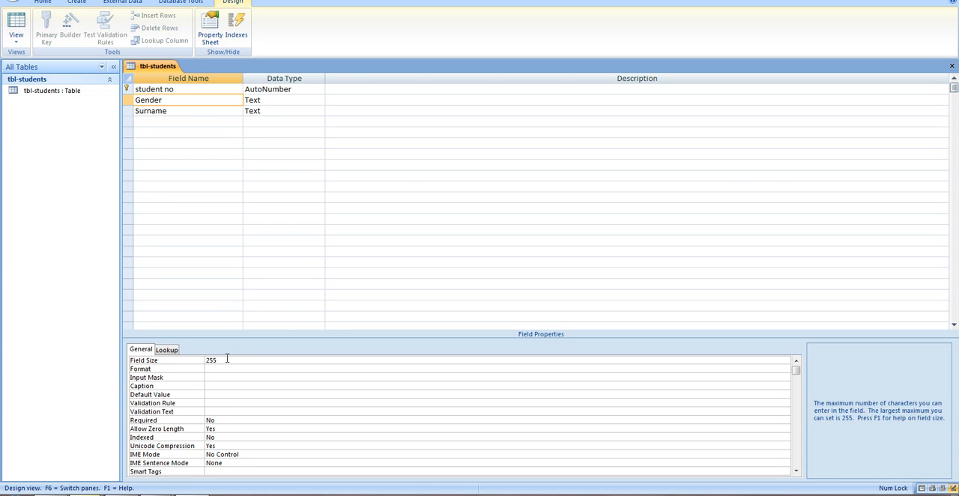
pyautogui.press('BackSpace')
pyautogui.press('BackSpace')
pyautogui.write('1')
# - Set Gender's validation rule to "M" Or "F" and its validation text to "You must enter in this field M or F (male or female"
pyautogui.click(215, 405)
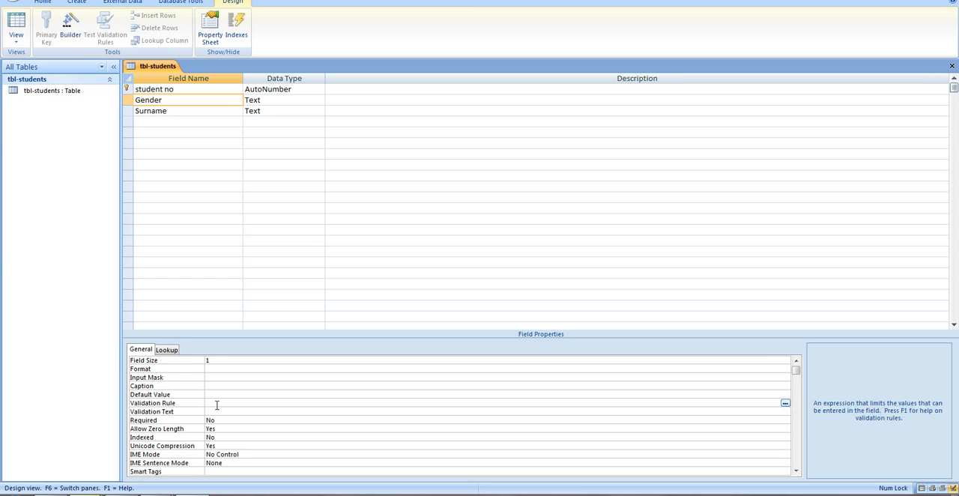
pyautogui.write('M O')
pyautogui.click(232, 412)
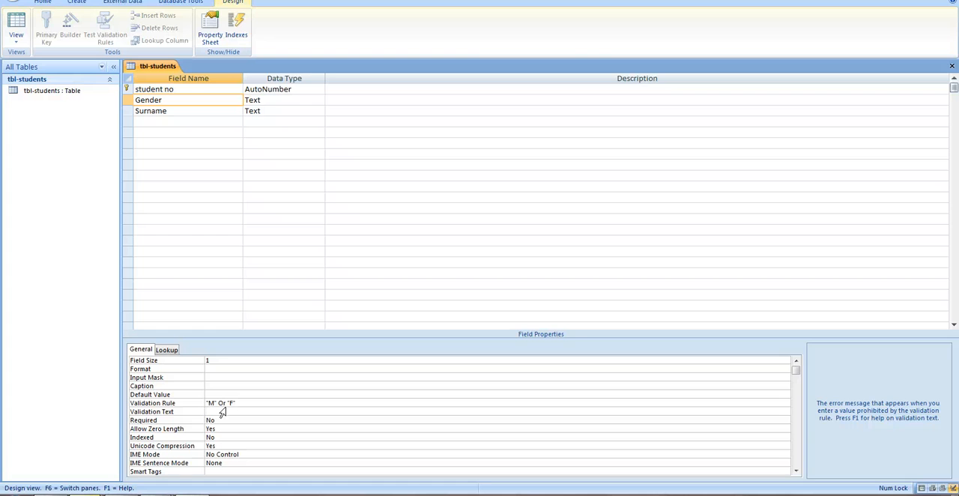
pyautogui.write('You must enter in this field M or ')
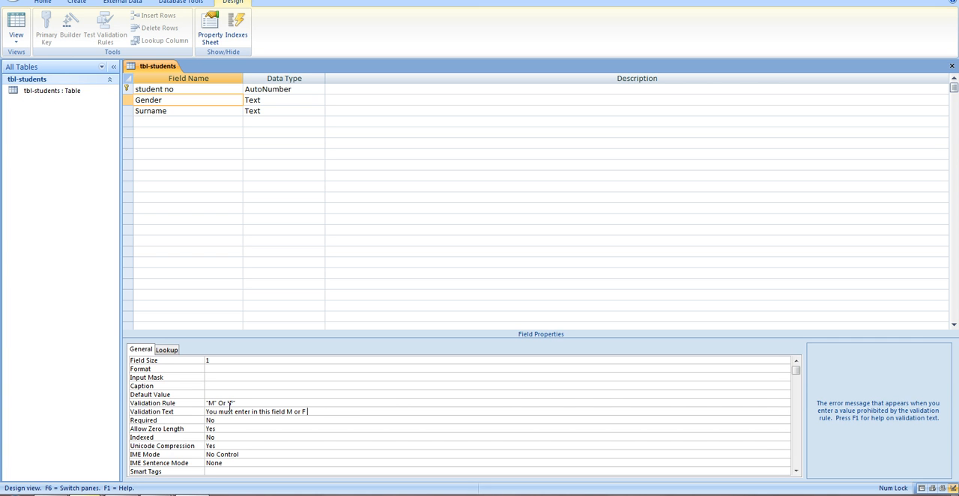
pyautogui.write('F (male or female')
# - Set the Surname field's size to 25 and make it required
pyautogui.click(179, 111)
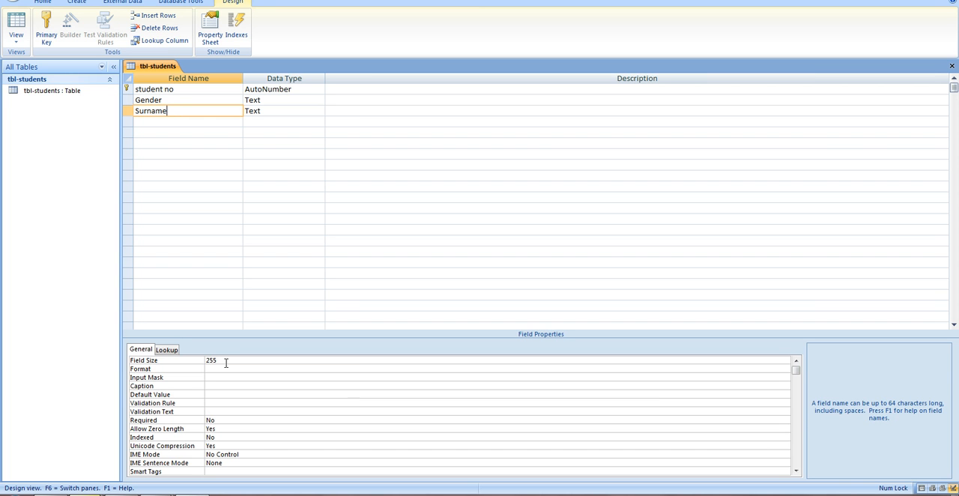
pyautogui.click(225, 362)
pyautogui.press('BackSpace')
pyautogui.press('BackSpace')
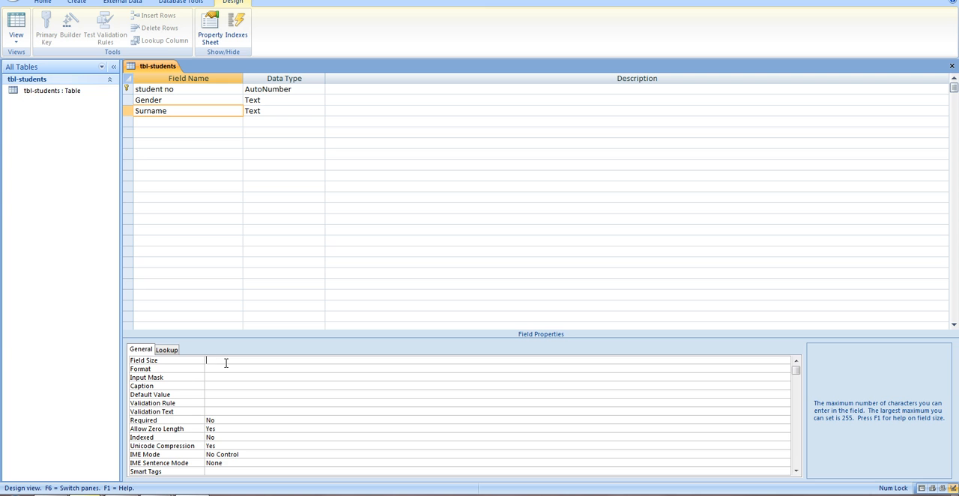
pyautogui.write('25')
pyautogui.click(227, 421)
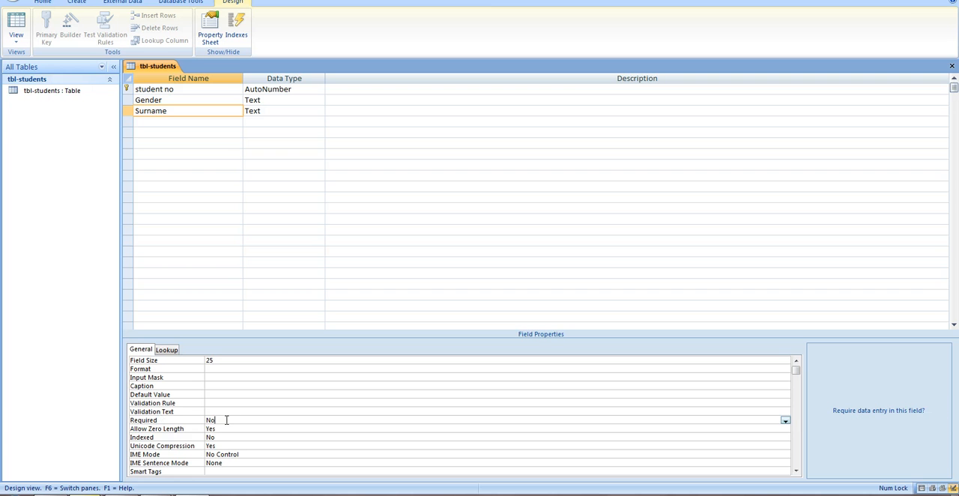
pyautogui.click(786, 422)
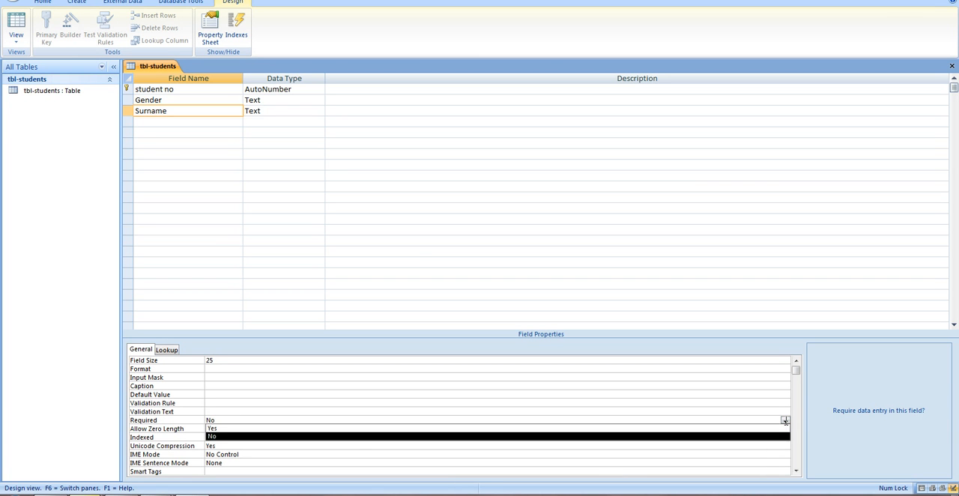
pyautogui.click(703, 430)
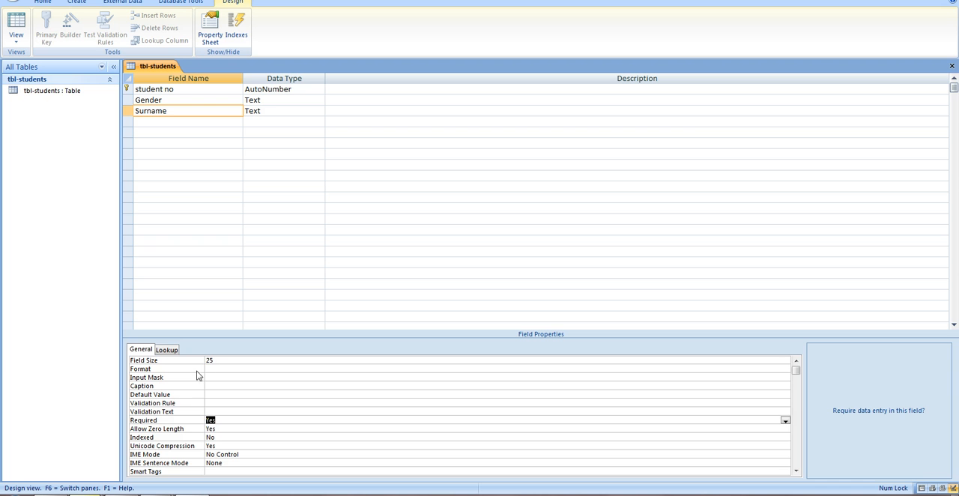
# - Check the Surname field's format choices and reselect Text as its data type
pyautogui.click(218, 369)
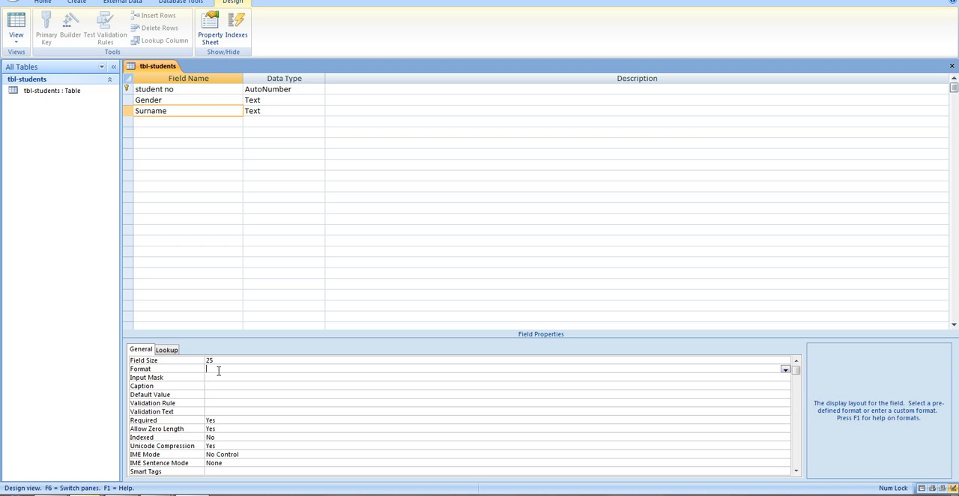
pyautogui.click(786, 370)
pyautogui.click(787, 371)
pyautogui.click(274, 111)
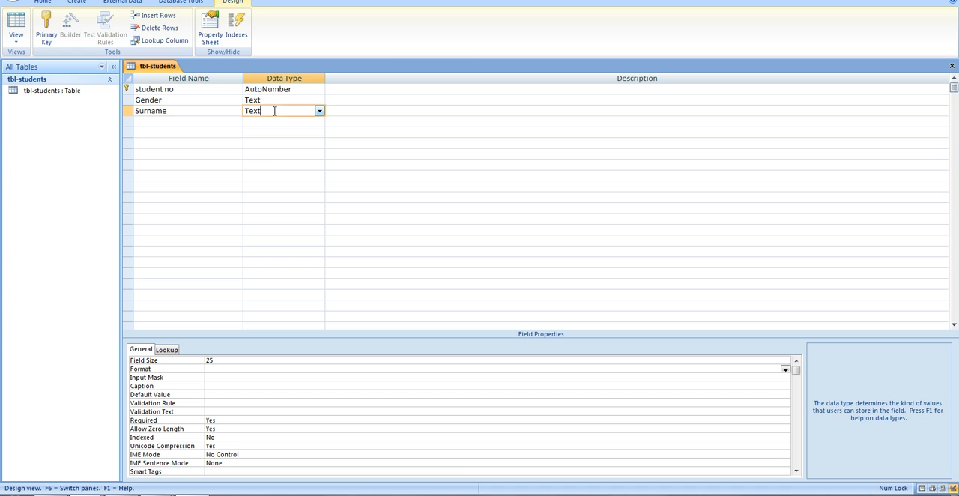
pyautogui.click(319, 111)
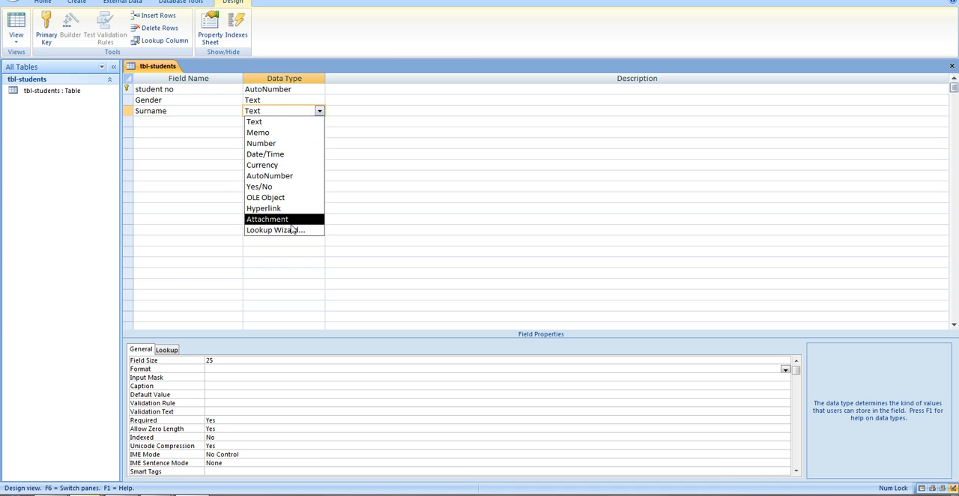
pyautogui.click(318, 121)
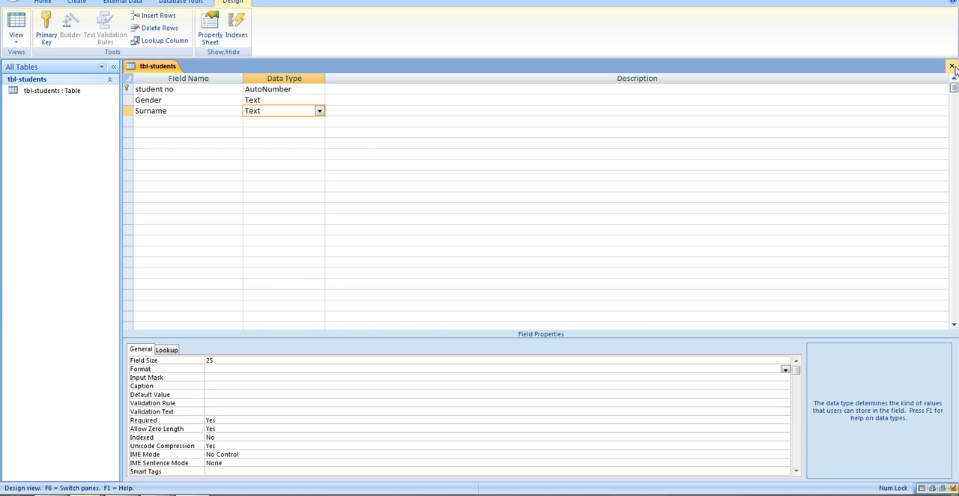
# - Save the tbl-students table, switch it to Datasheet view and enter M as the first record's Gender
pyautogui.click(15, 22)
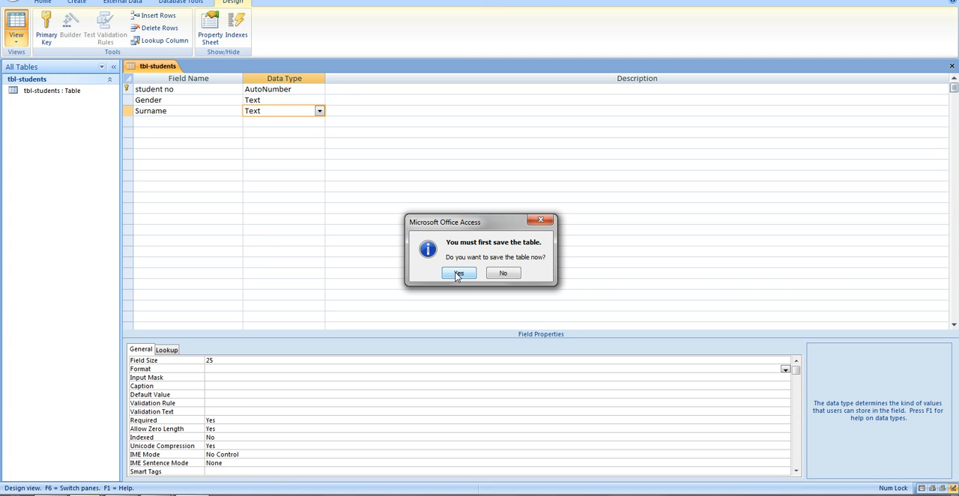
pyautogui.click(457, 273)
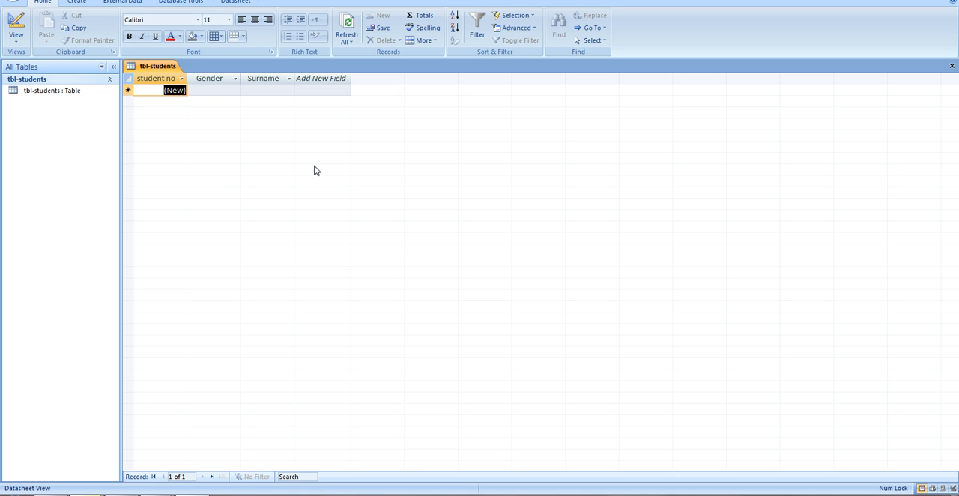
pyautogui.click(226, 91)
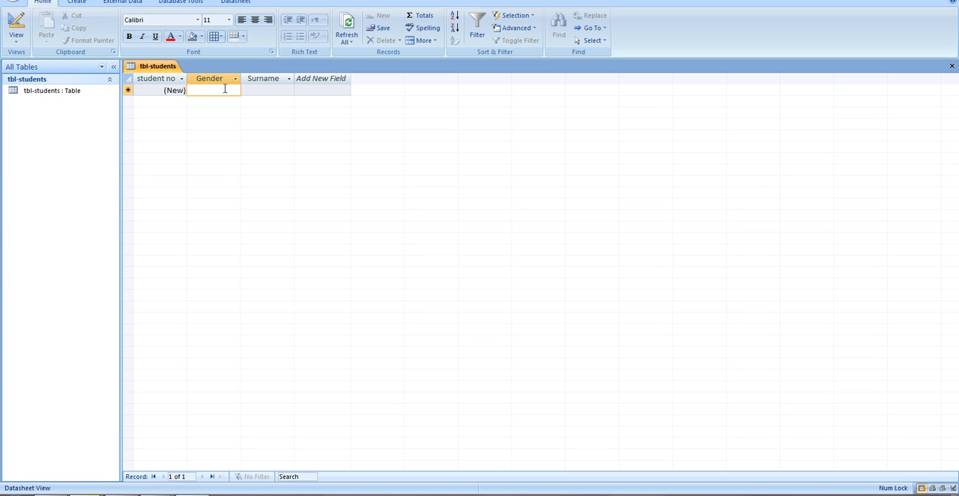
pyautogui.write('M')
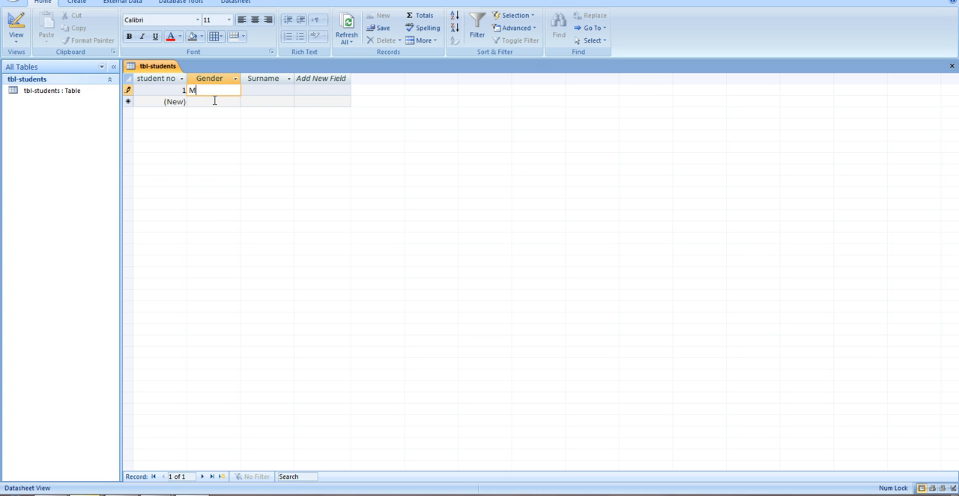
pyautogui.press('Tab')
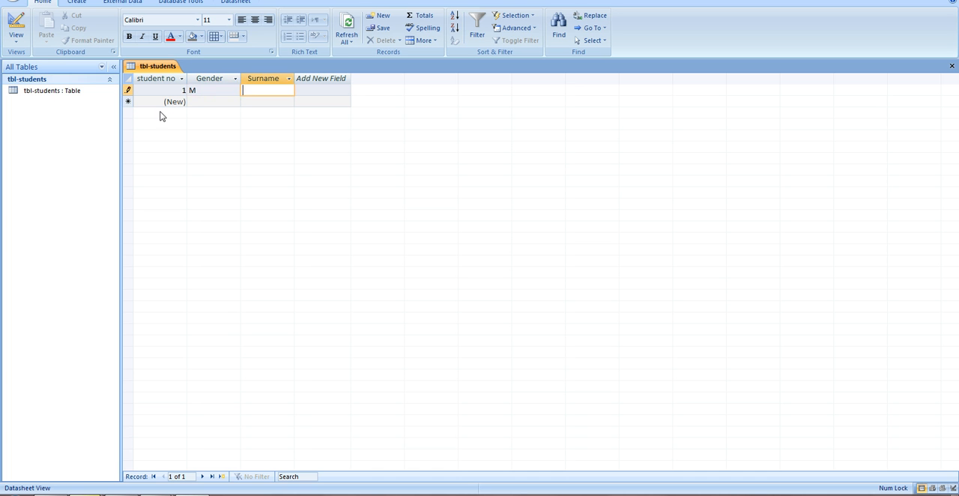
# - Test the required Surname field by clearing the surname in the first record and trying to move to a new record
pyautogui.write('Hopkinson')
pyautogui.press('BackSpace')
pyautogui.press('BackSpace')
pyautogui.press('BackSpace')
pyautogui.press('BackSpace')
pyautogui.press('BackSpace')
pyautogui.press('BackSpace')
pyautogui.press('BackSpace')
pyautogui.press('BackSpace')
pyautogui.press('BackSpace')
pyautogui.click(198, 103)
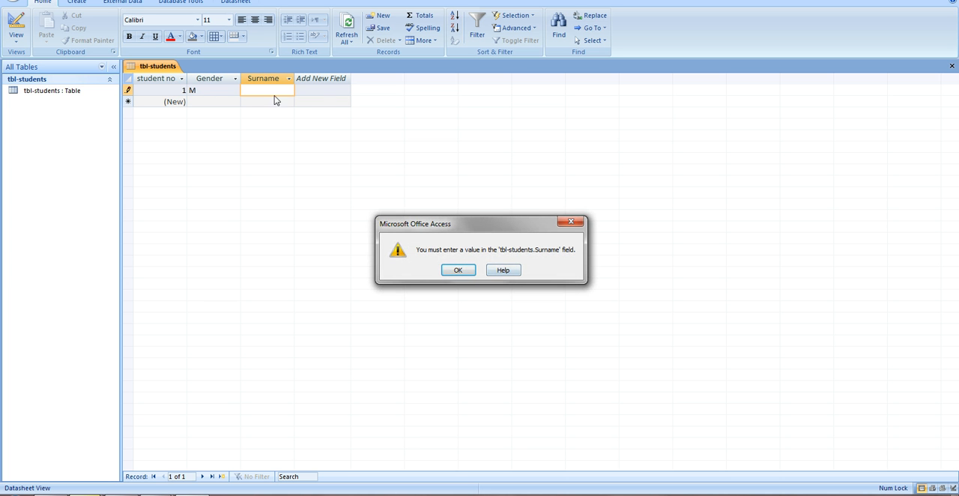
pyautogui.click(458, 270)
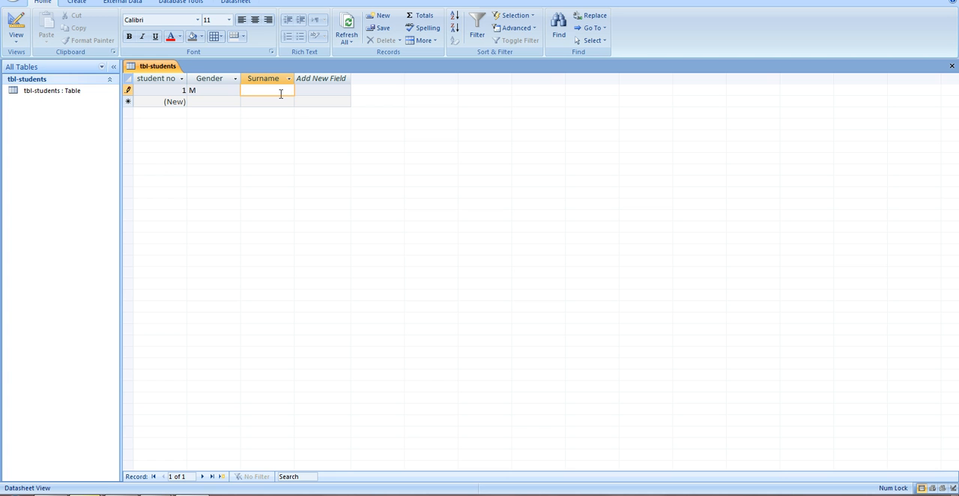
# - Enter the student's surname in the first record and select that record's Gender value
pyautogui.write('Hopkinson')
pyautogui.doubleClick(212, 90)
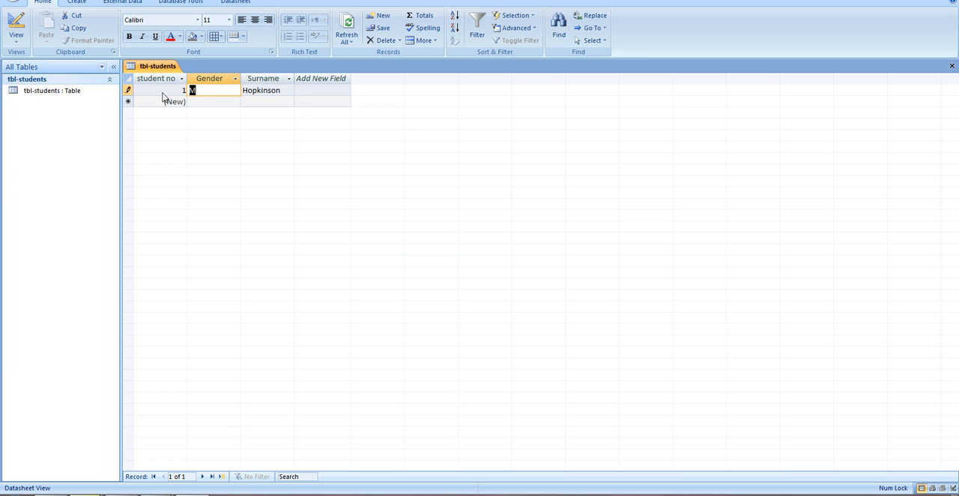